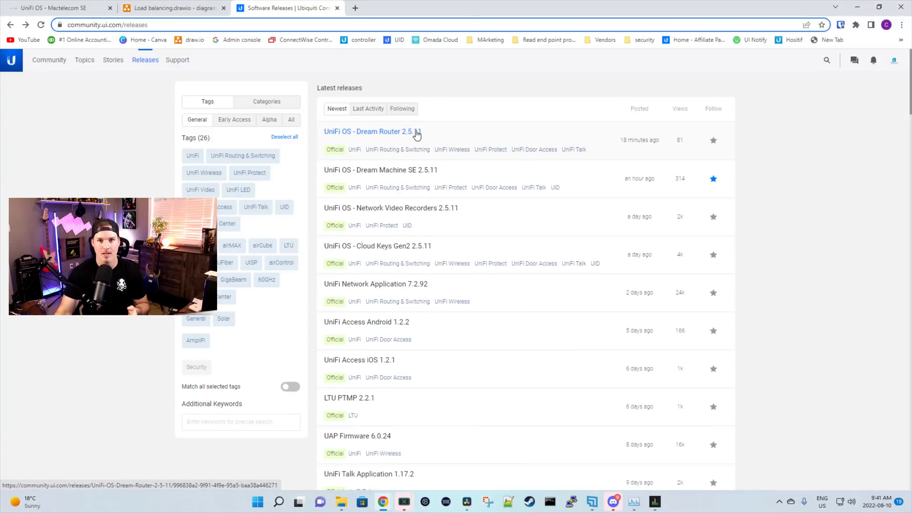
# - Open the Dream Machine SE 2.5.11 release notes and scroll to the comments with the fwupdate command
pyautogui.click(430, 172)
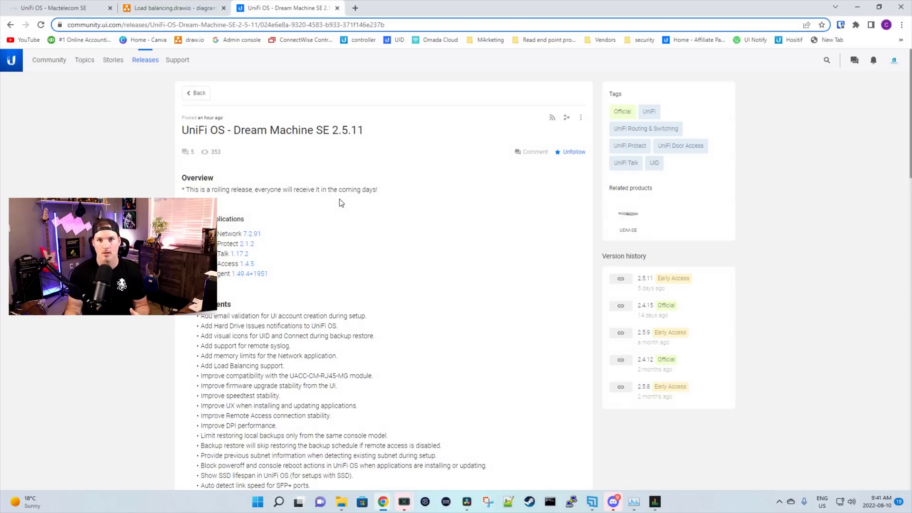
pyautogui.scroll(-10, 341, 203)
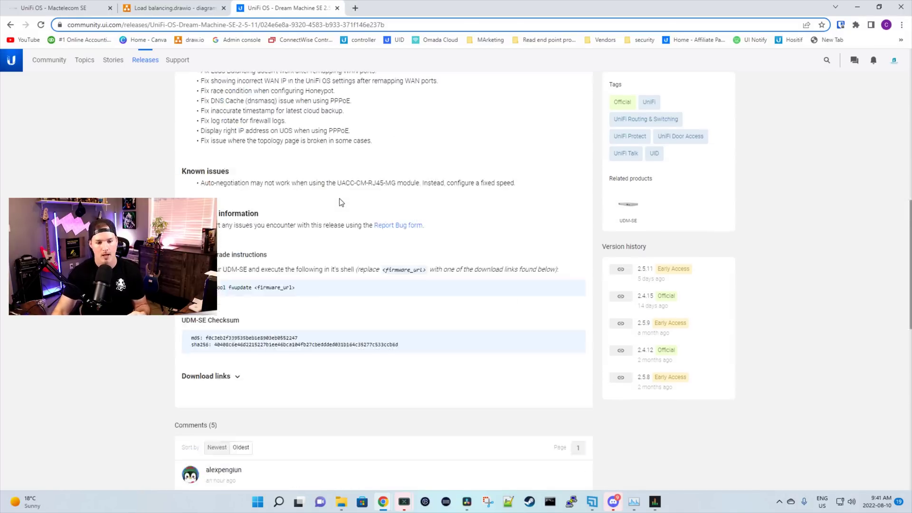
pyautogui.scroll(-6, 295, 181)
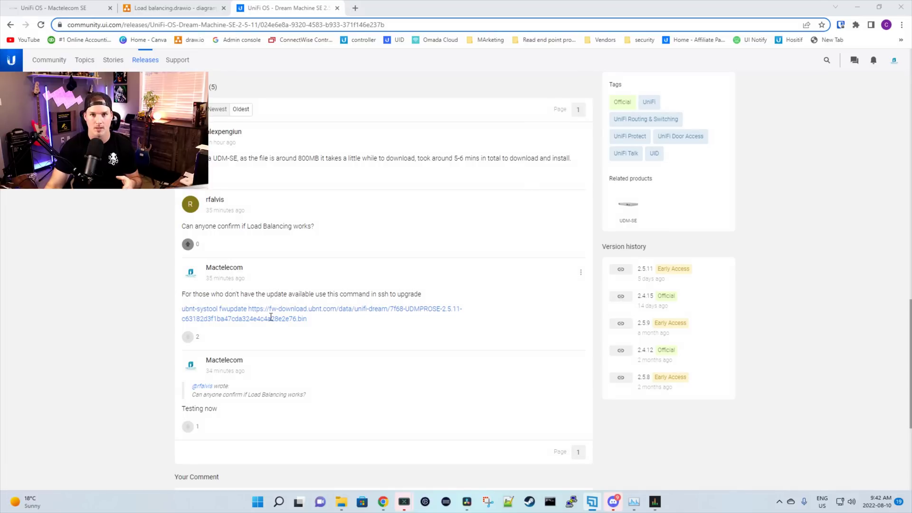
# - Enable SSH under Console Controls in the UDM SE's UniFi OS Console Settings
pyautogui.click(89, 8)
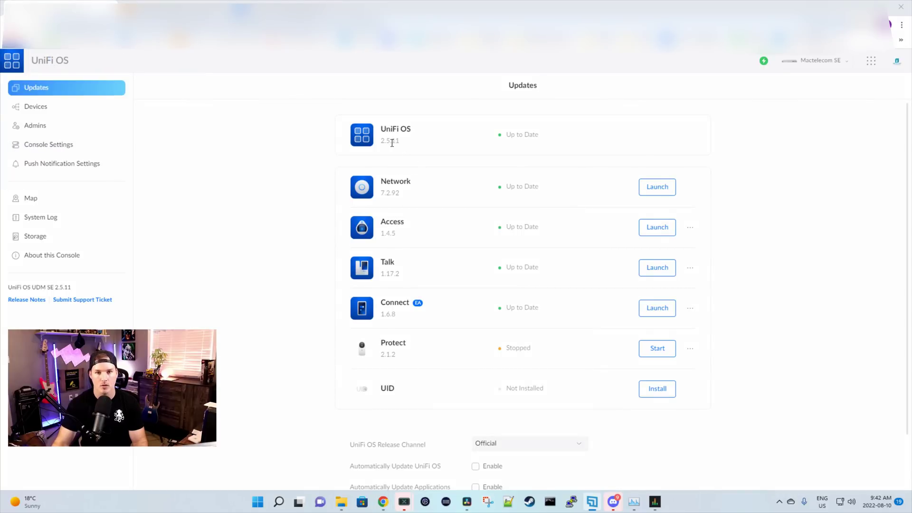
pyautogui.click(57, 151)
pyautogui.scroll(-4, 428, 333)
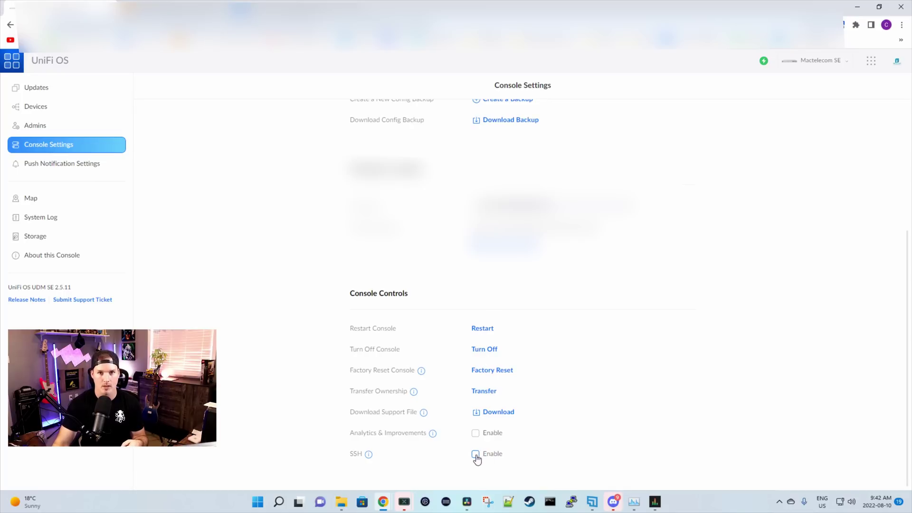
pyautogui.click(475, 454)
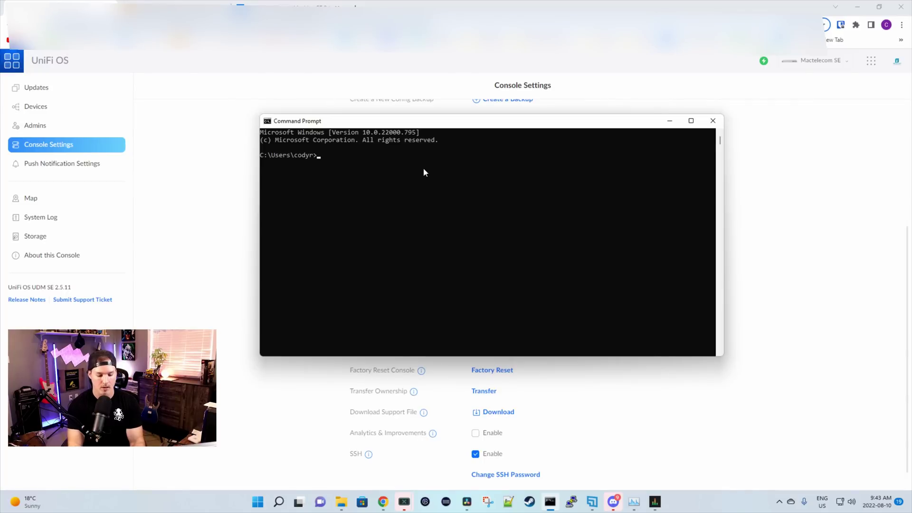
pyautogui.write('ssh root@')
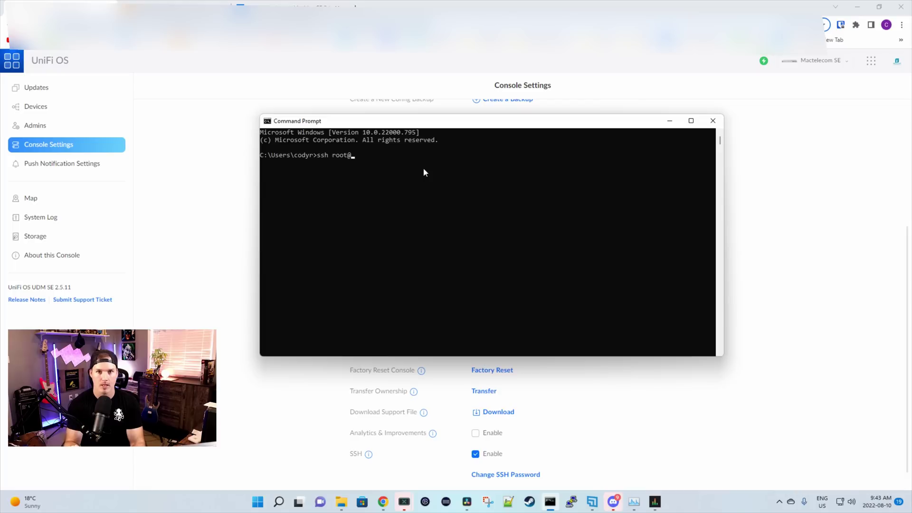
pyautogui.write('192')
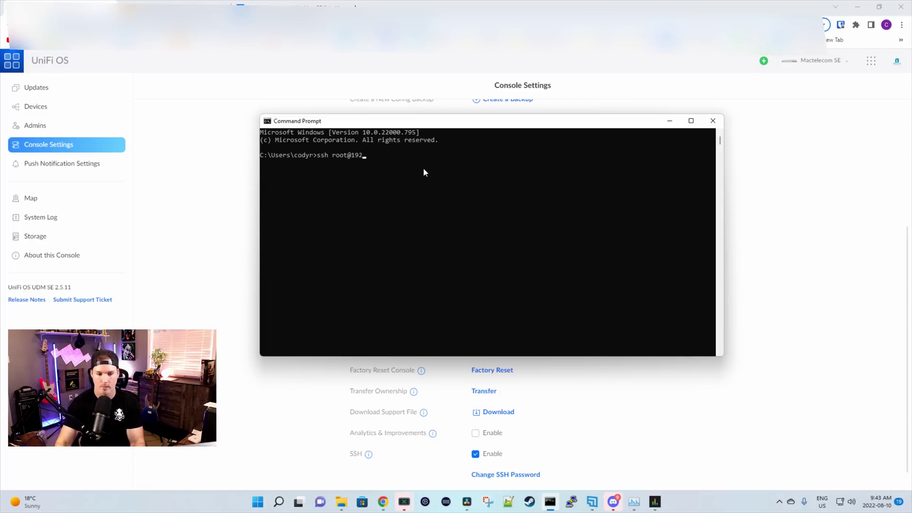
pyautogui.write('.168.10.1')
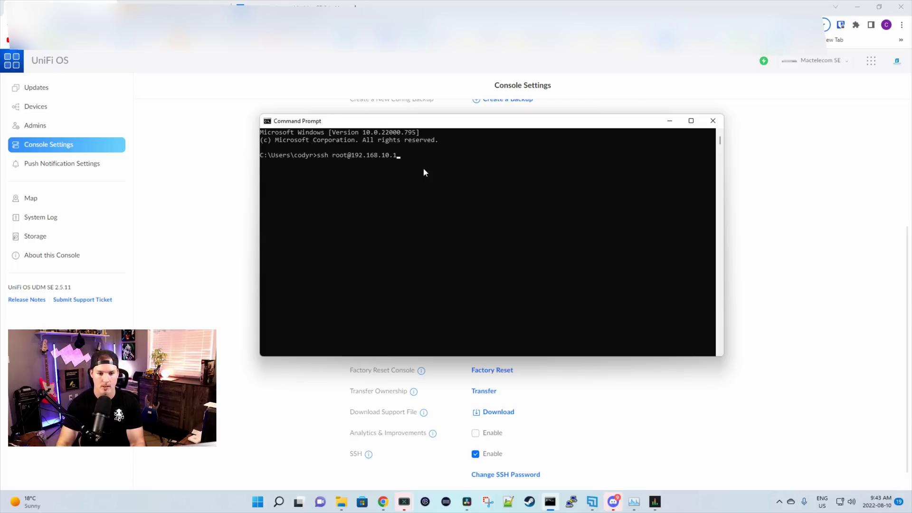
pyautogui.press('Return')
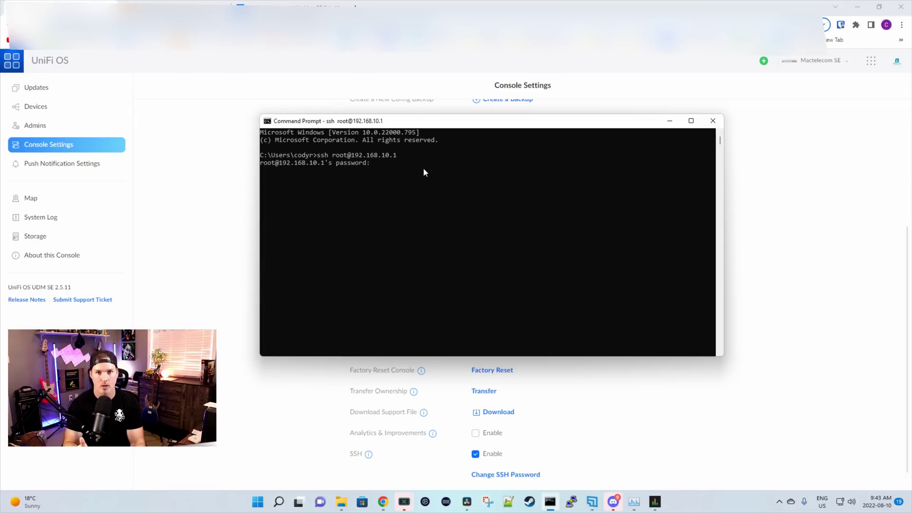
pyautogui.press('Return')
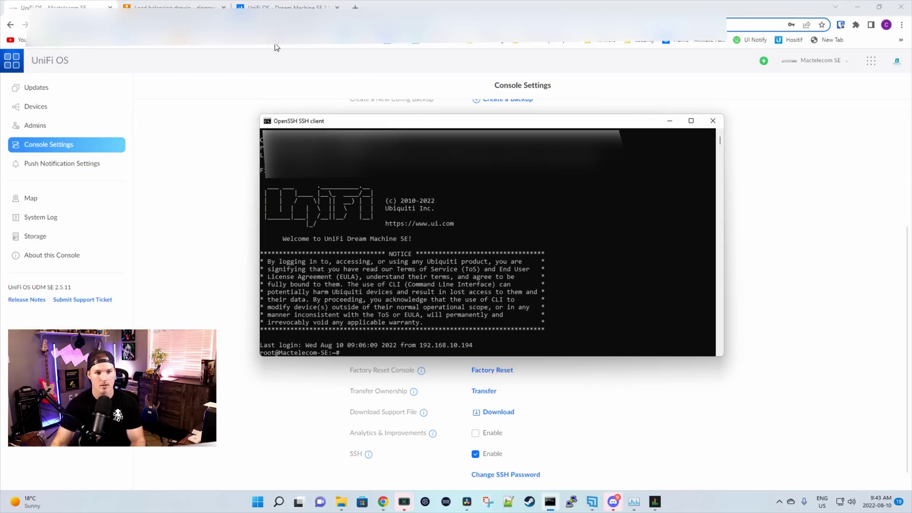
# - Copy the ubnt-systool fwupdate command from the release comment and paste it into the SSH session
pyautogui.click(295, 7)
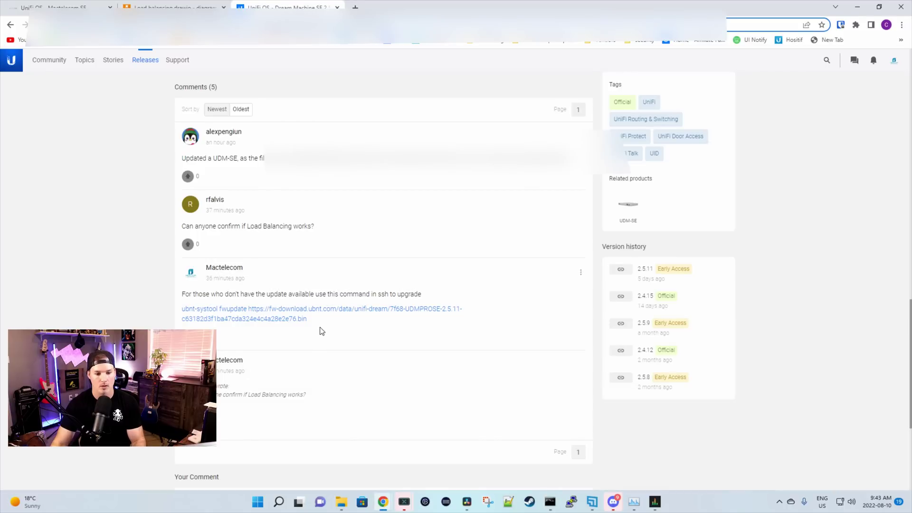
pyautogui.moveTo(319, 331); pyautogui.dragTo(174, 312)
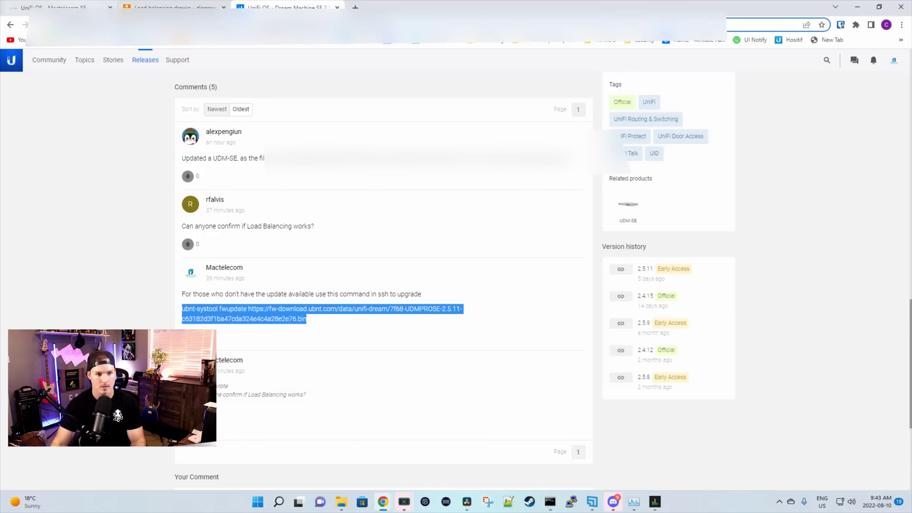
pyautogui.hotkey('ctrl', 'c')
pyautogui.hotkey('alt', 'Tab')
pyautogui.hotkey('ctrl', 'v')
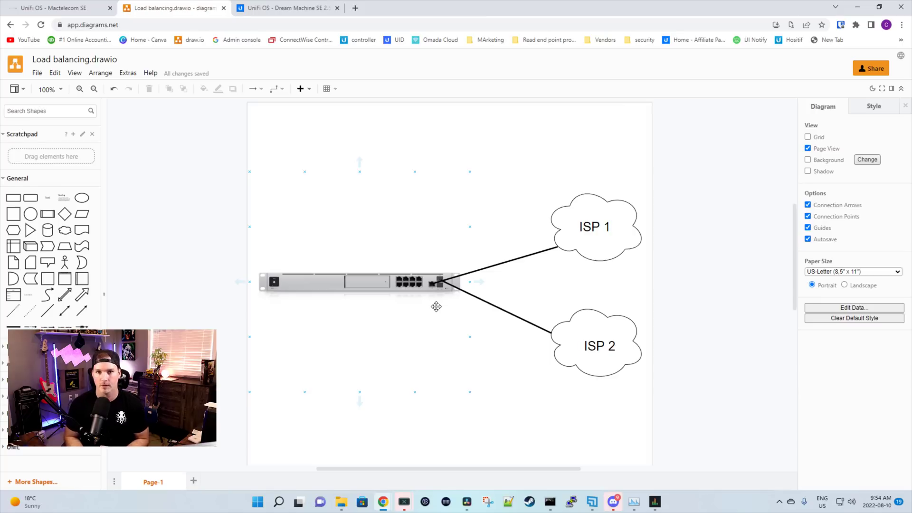
# - Go to Settings > Internet and scroll to WAN1 Port 9, WAN2 Port 10 and Failover Only load balancing
pyautogui.click(75, 10)
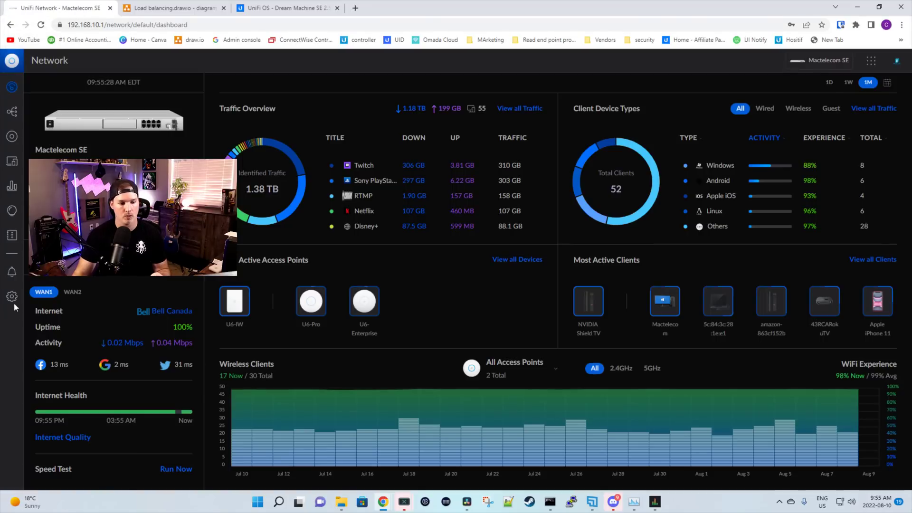
pyautogui.click(13, 305)
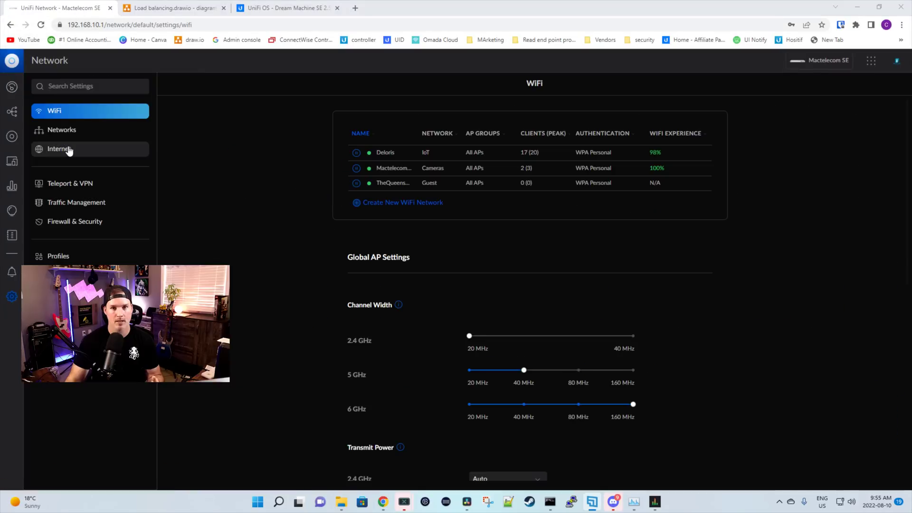
pyautogui.click(69, 149)
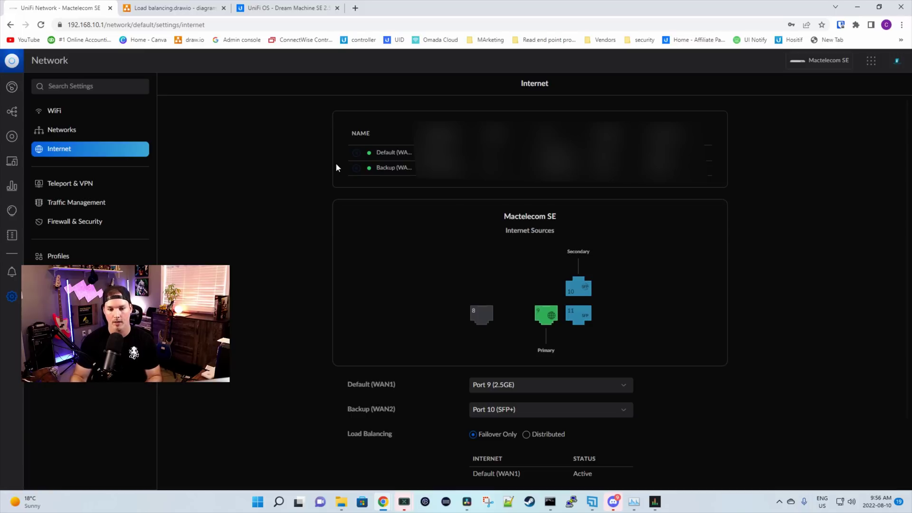
pyautogui.hotkey('ctrl', '+')
pyautogui.scroll(-3, 485, 237)
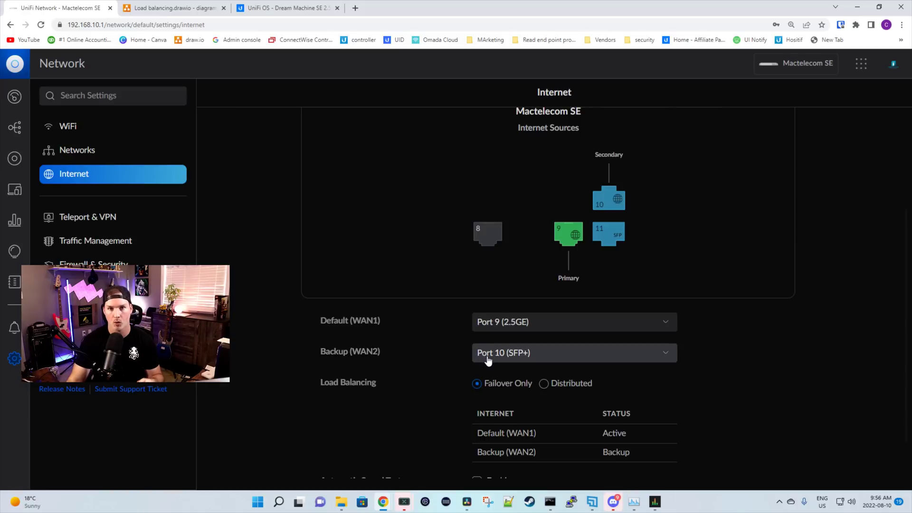
pyautogui.scroll(-1, 487, 361)
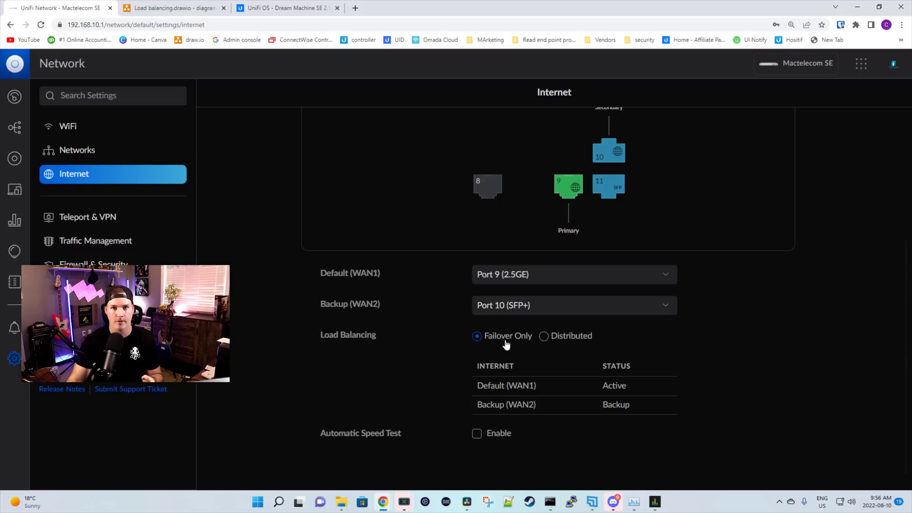
# - Switch load balancing to Distributed and set the WAN1/WAN2 slider to 50/50 Balanced
pyautogui.click(550, 342)
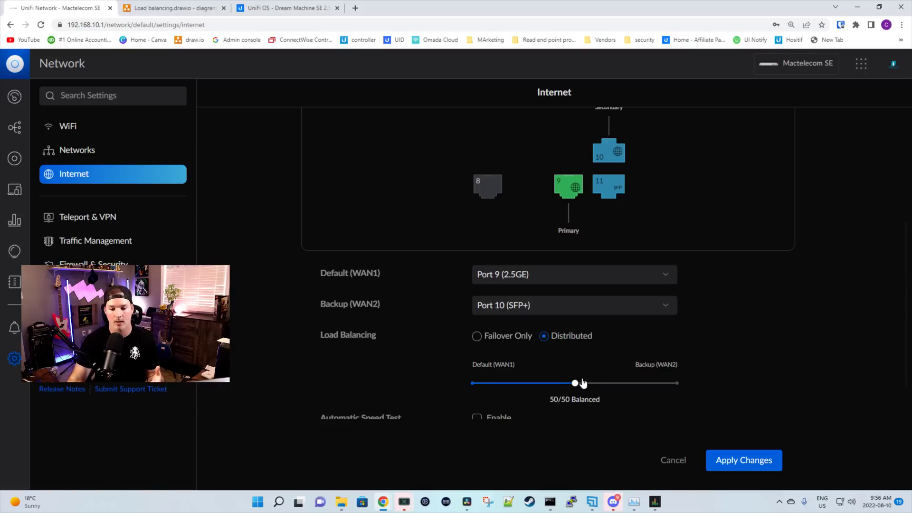
pyautogui.moveTo(576, 382); pyautogui.dragTo(501, 390)
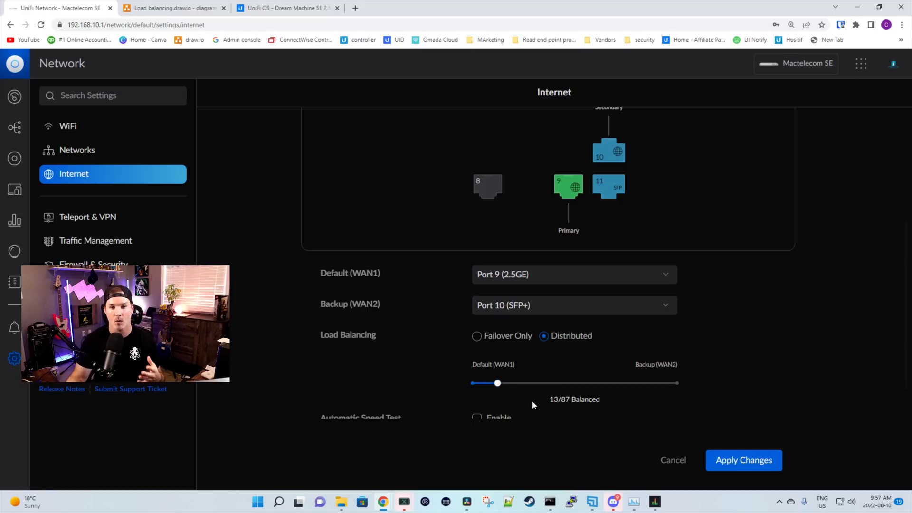
pyautogui.moveTo(564, 383); pyautogui.dragTo(575, 384)
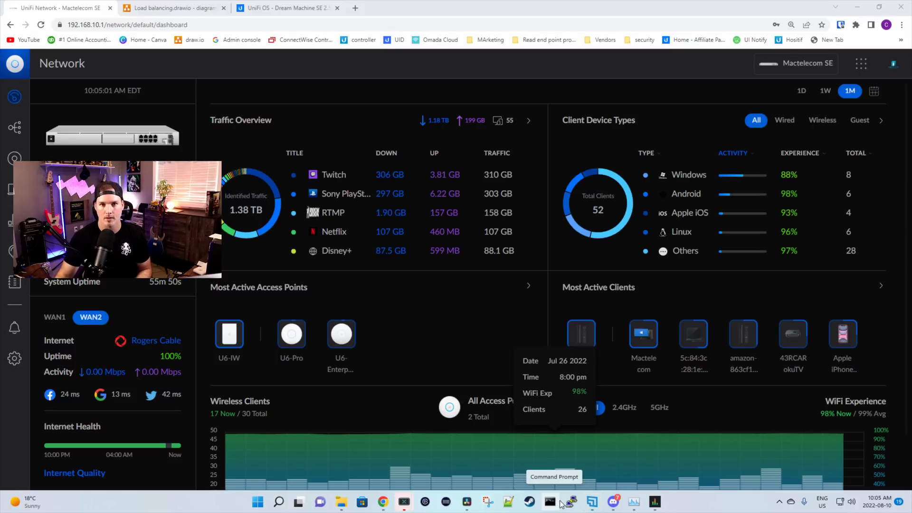
# - Run tracert to google.ca and facebook.com to see which WAN each route uses
pyautogui.click(559, 503)
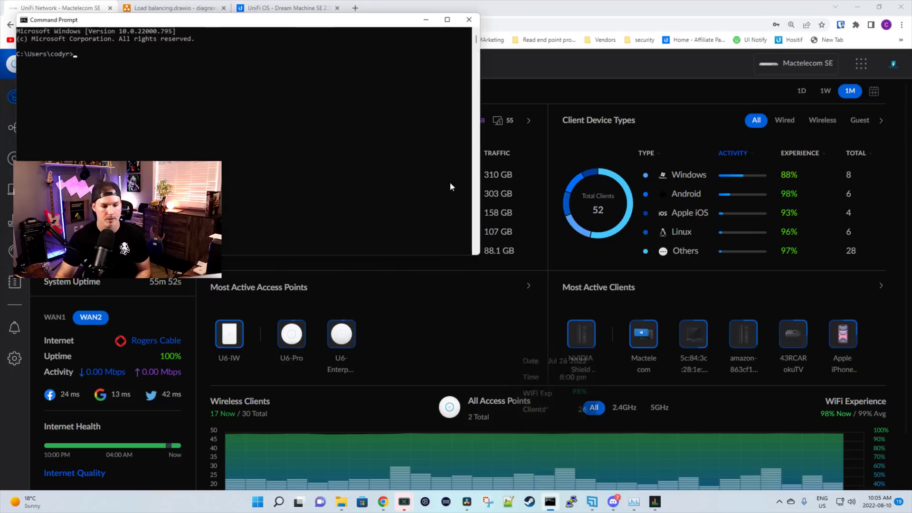
pyautogui.write('tra')
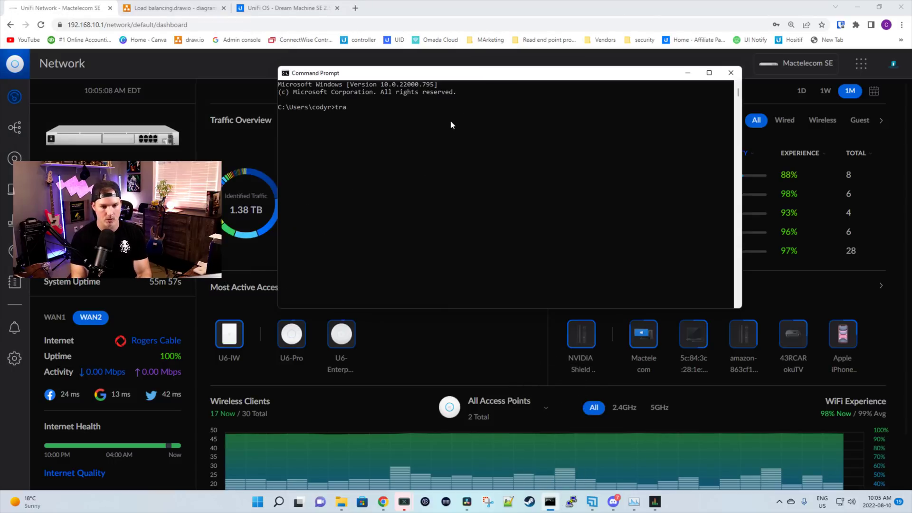
pyautogui.write('cert google.c')
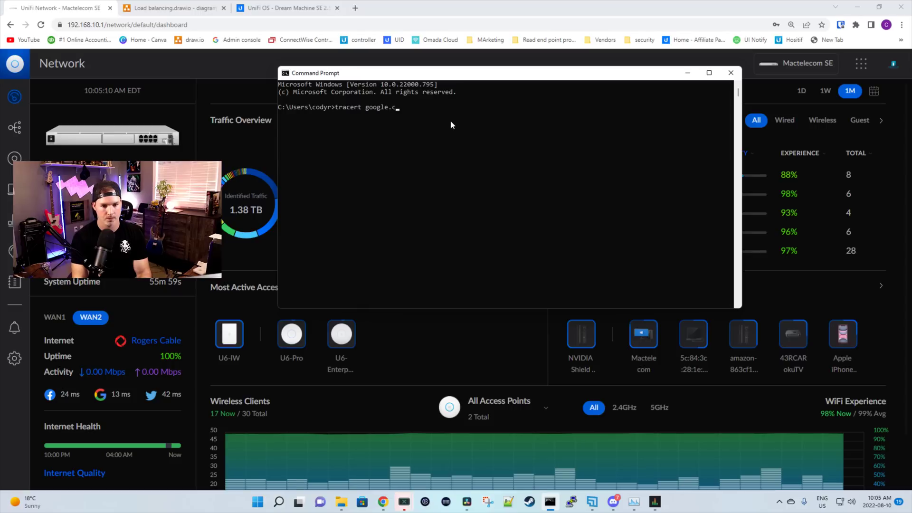
pyautogui.write('a')
pyautogui.press('Return')
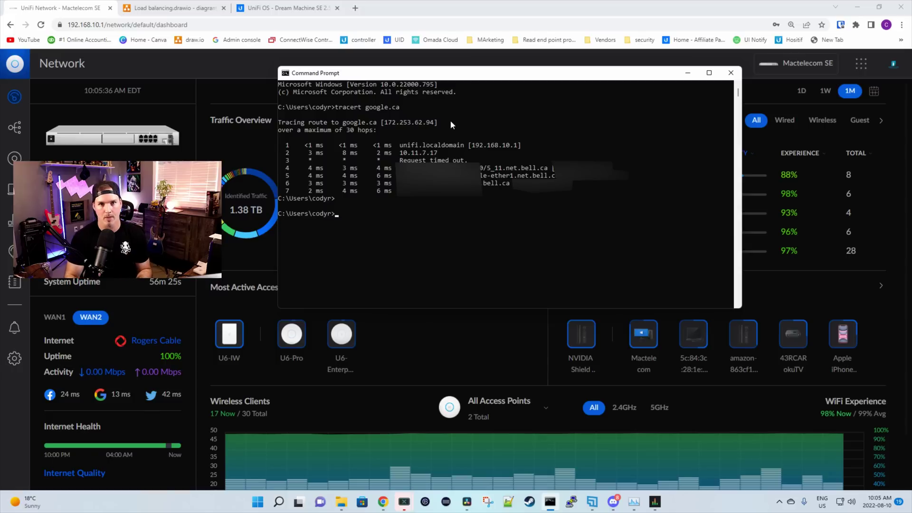
pyautogui.press('Up')
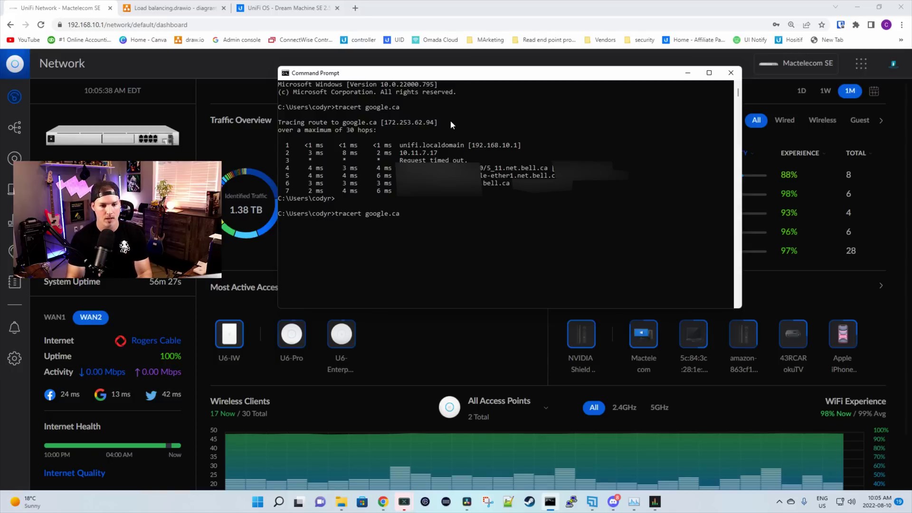
pyautogui.press('BackSpace')
pyautogui.press('BackSpace')
pyautogui.press('BackSpace')
pyautogui.press('BackSpace')
pyautogui.press('BackSpace')
pyautogui.press('BackSpace')
pyautogui.press('BackSpace')
pyautogui.press('BackSpace')
pyautogui.press('BackSpace')
pyautogui.write('face')
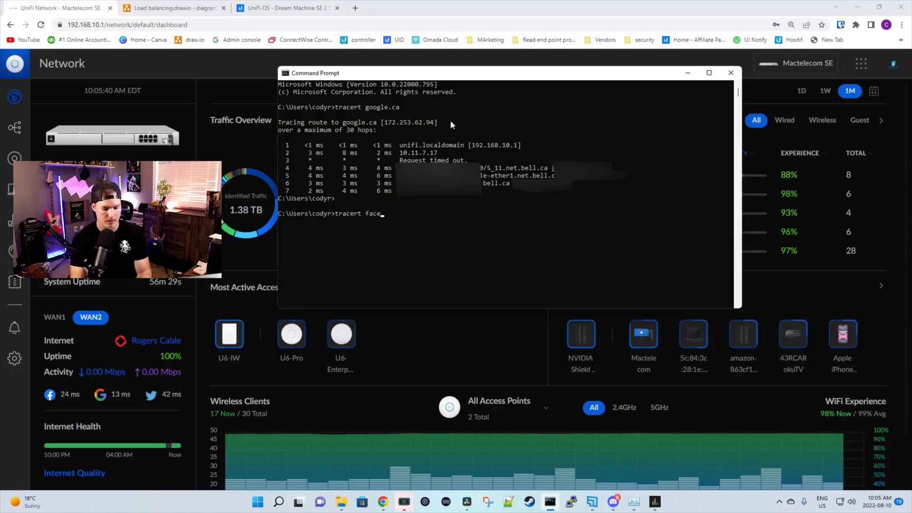
pyautogui.write('book.com')
pyautogui.press('Return')
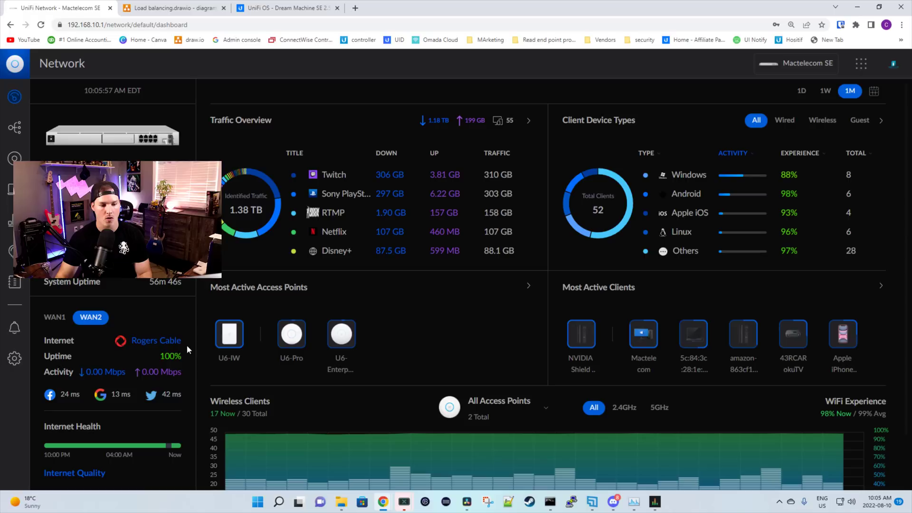
# - Show the Bell Canada WAN1 and then the Rogers Cable WAN2 connection summaries on the dashboard
pyautogui.moveTo(109, 380)
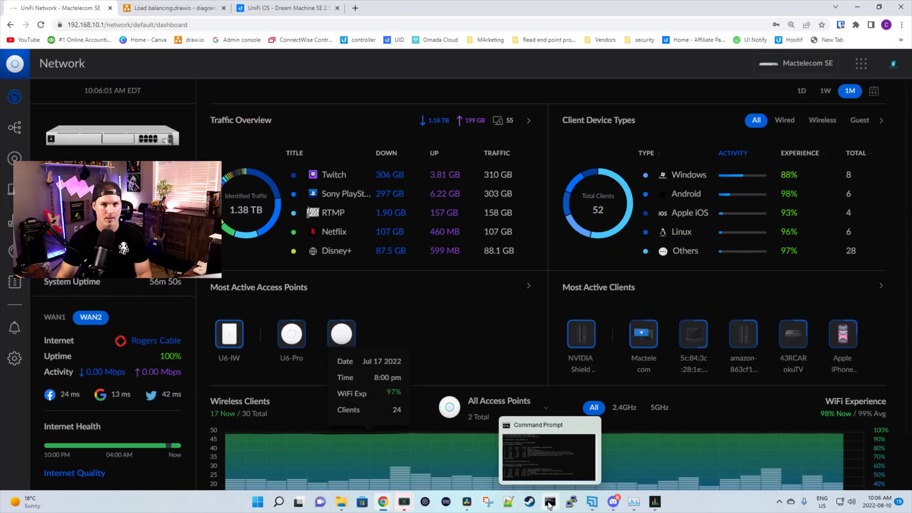
pyautogui.click(55, 320)
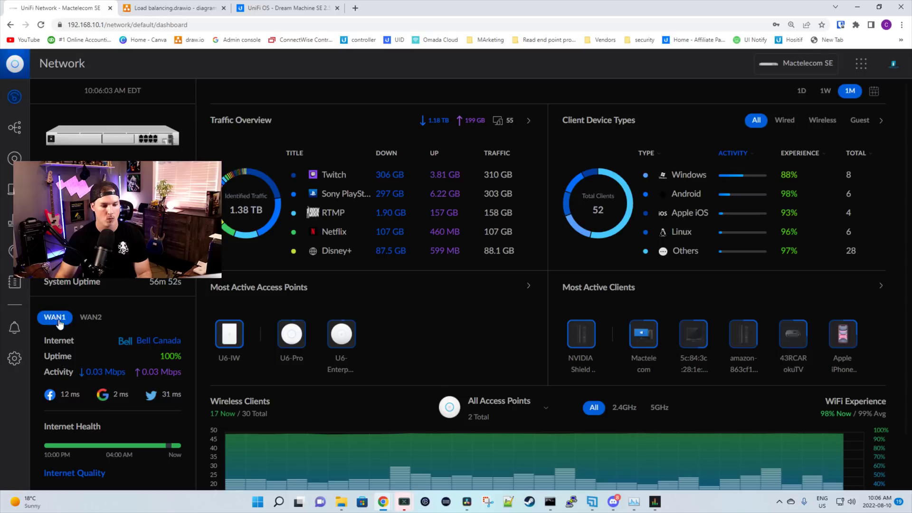
pyautogui.click(89, 319)
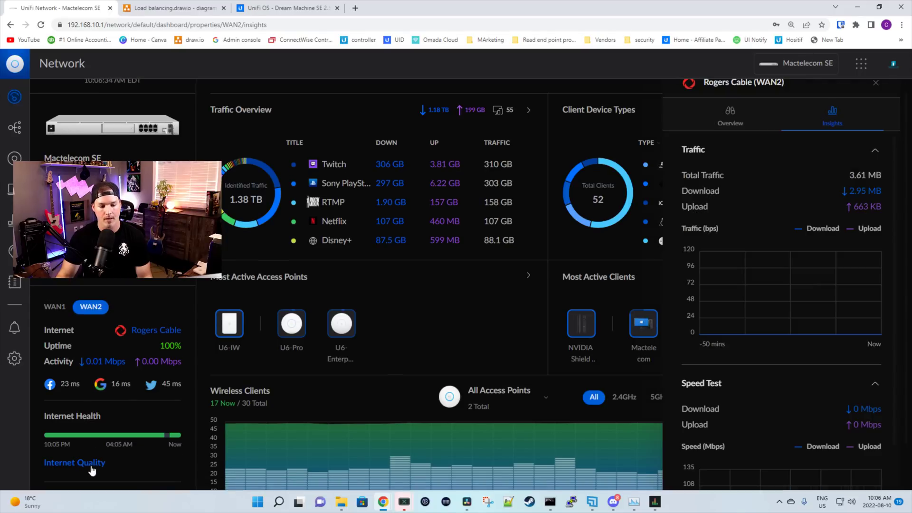
# - Switch the Insights panel to Bell Canada WAN1, showing 84.5 GB total traffic
pyautogui.scroll(-1, 741, 219)
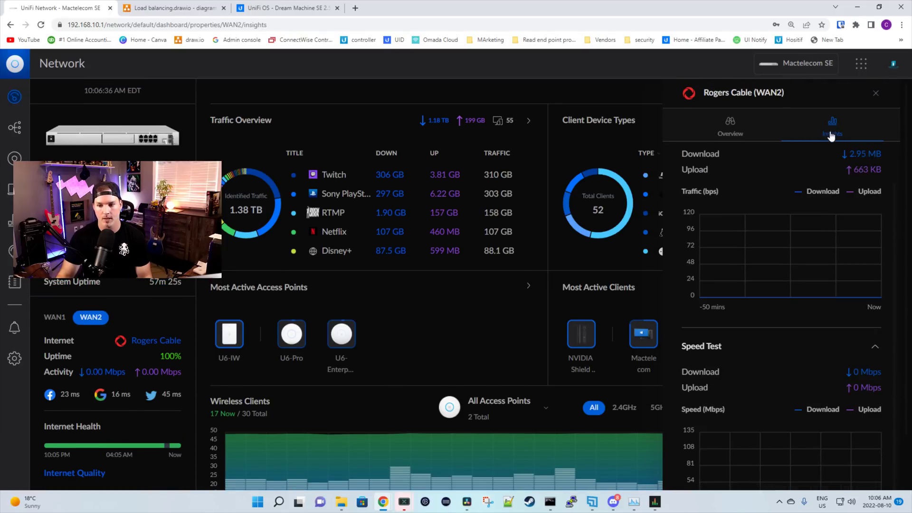
pyautogui.scroll(1, 855, 180)
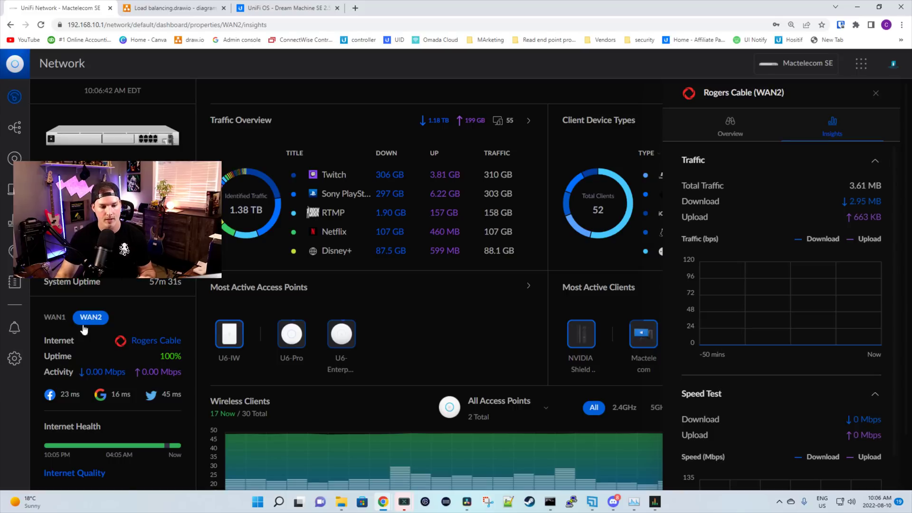
pyautogui.click(56, 318)
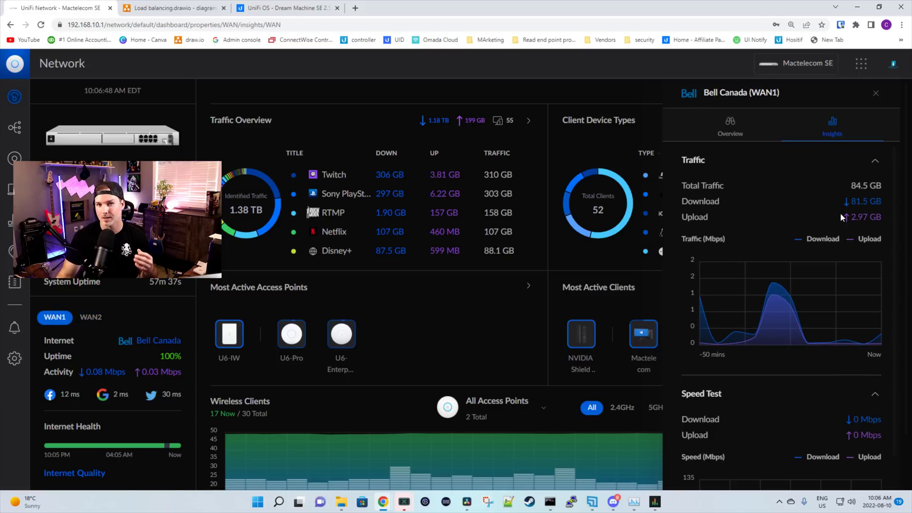